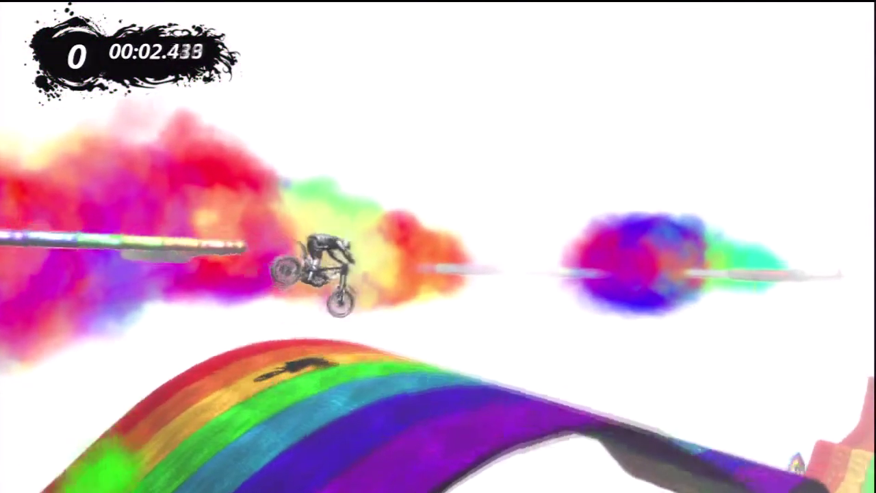
pyautogui.press('Up')
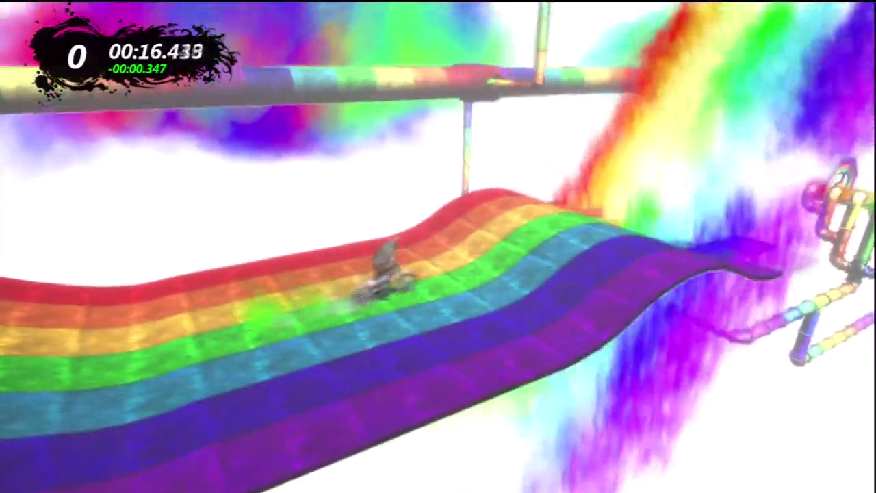
pyautogui.press('Up')
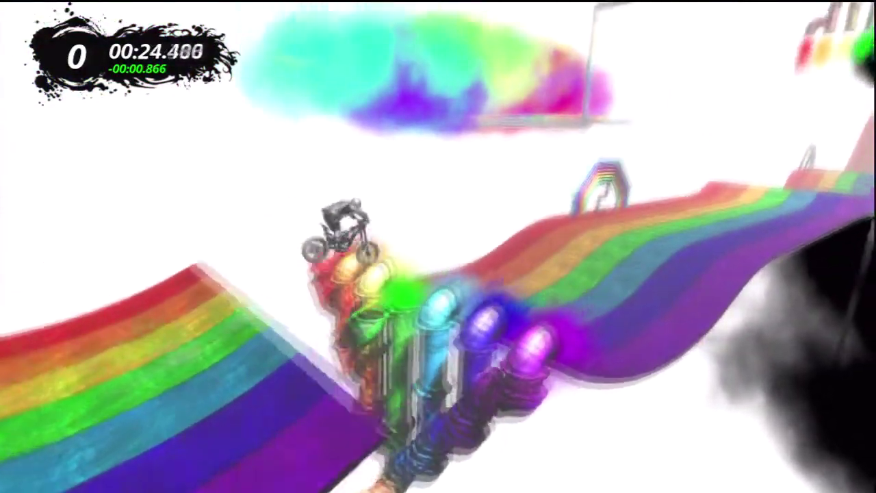
pyautogui.press('Up')
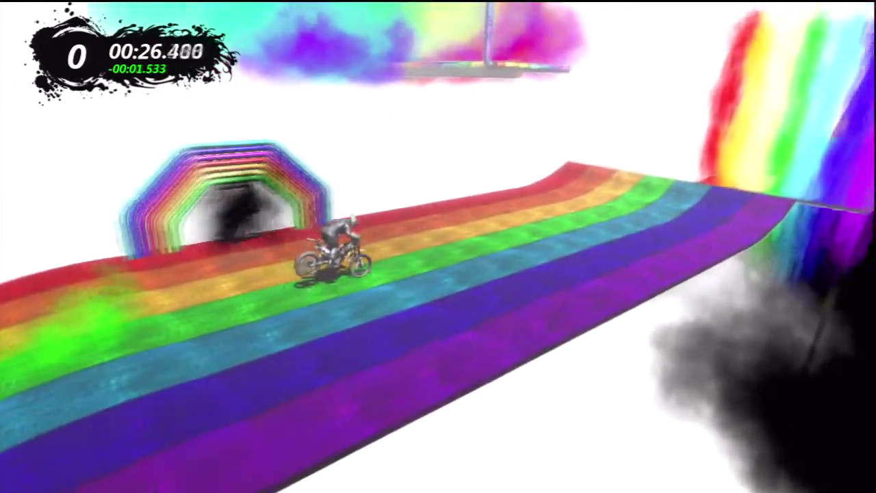
pyautogui.press('Up')
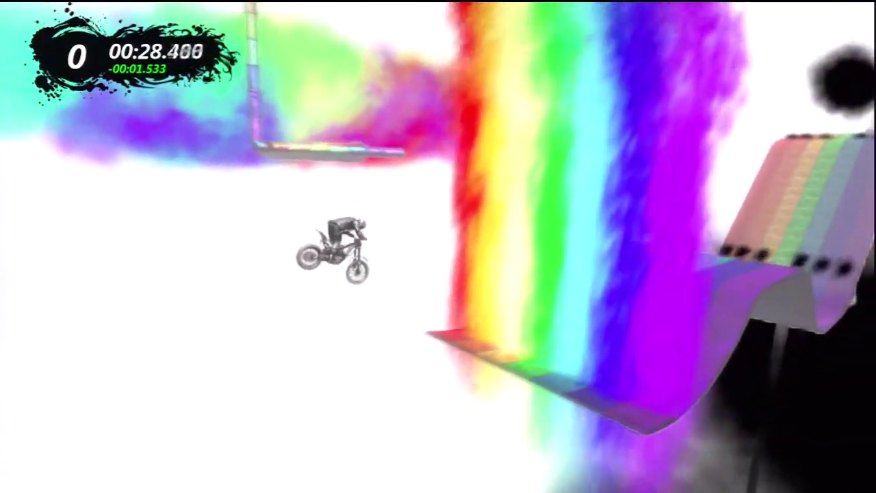
pyautogui.press('Up')
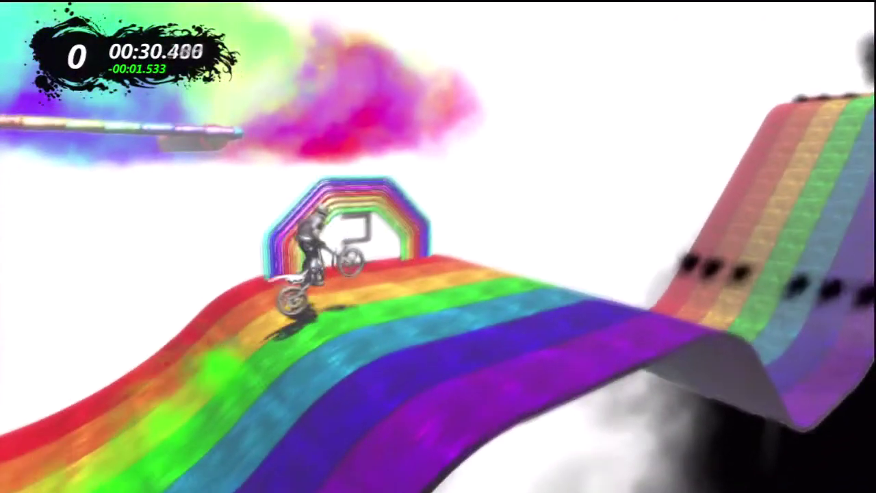
pyautogui.press('Up')
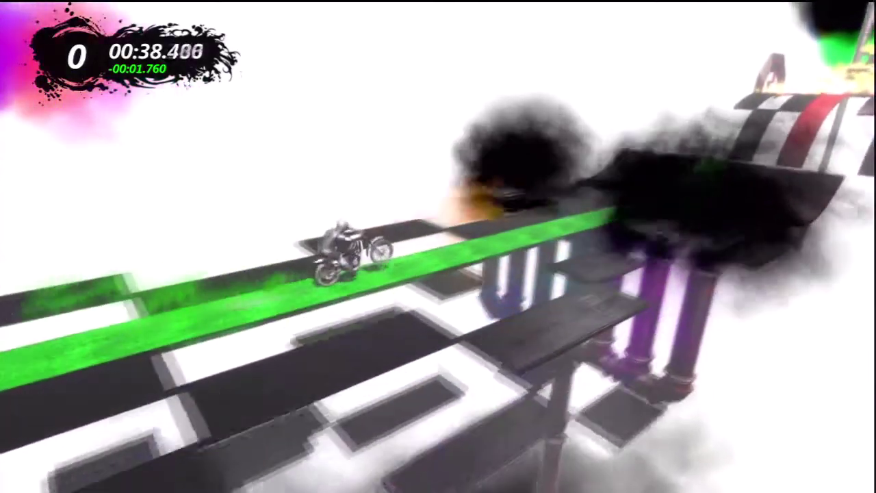
pyautogui.press('Up')
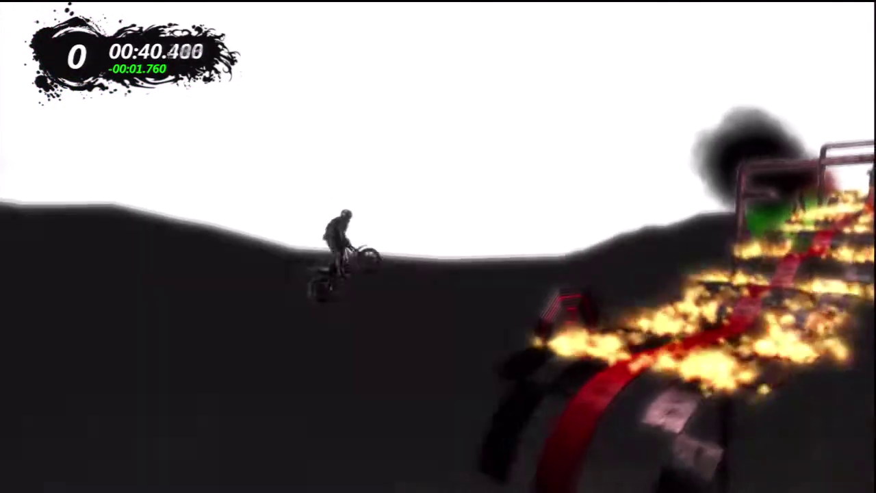
pyautogui.press('Up')
pyautogui.press('Up')
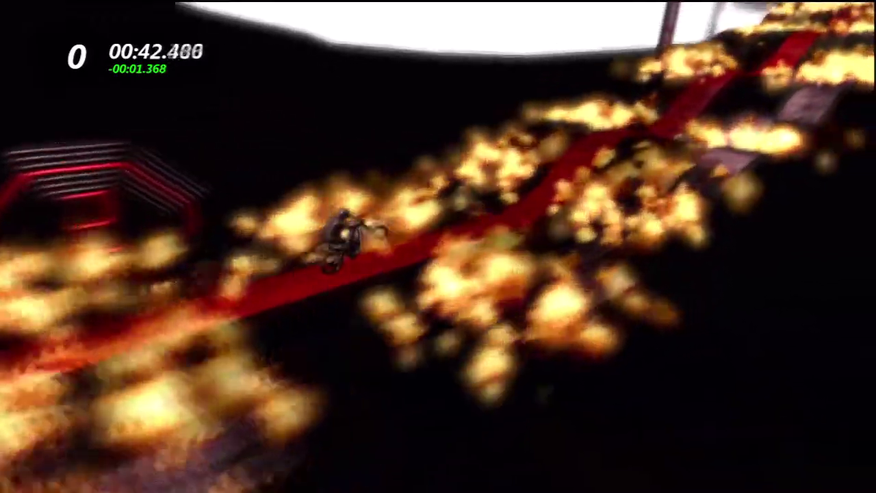
pyautogui.press('Up')
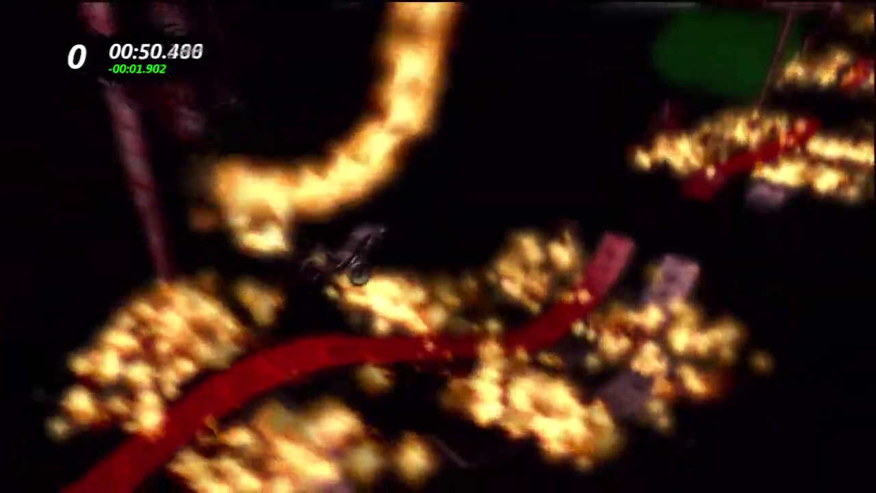
pyautogui.press('Up')
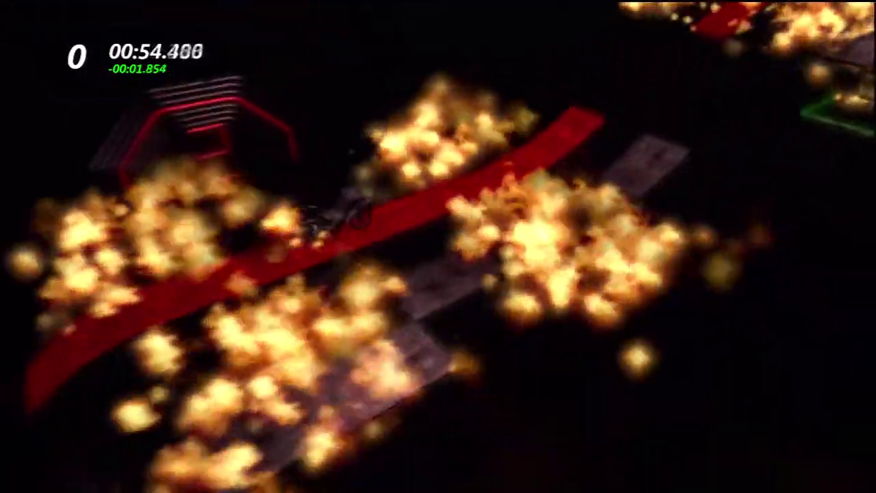
pyautogui.press('Up')
pyautogui.press('Up')
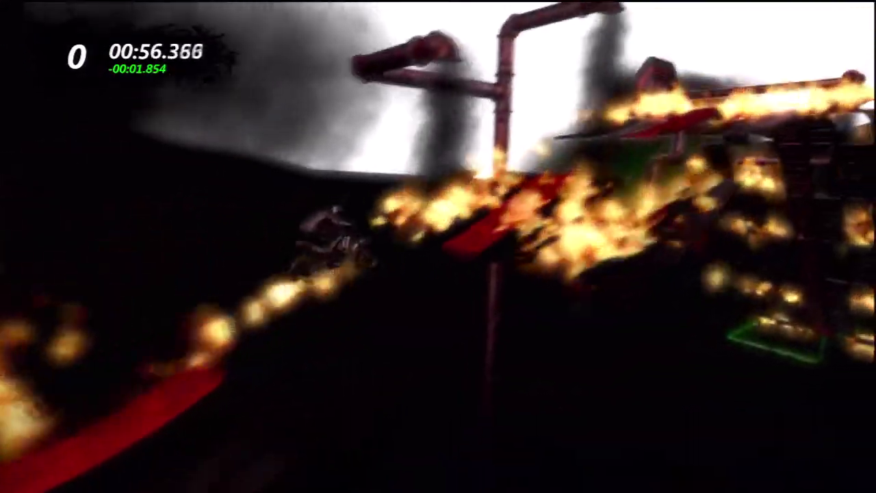
pyautogui.press('Up')
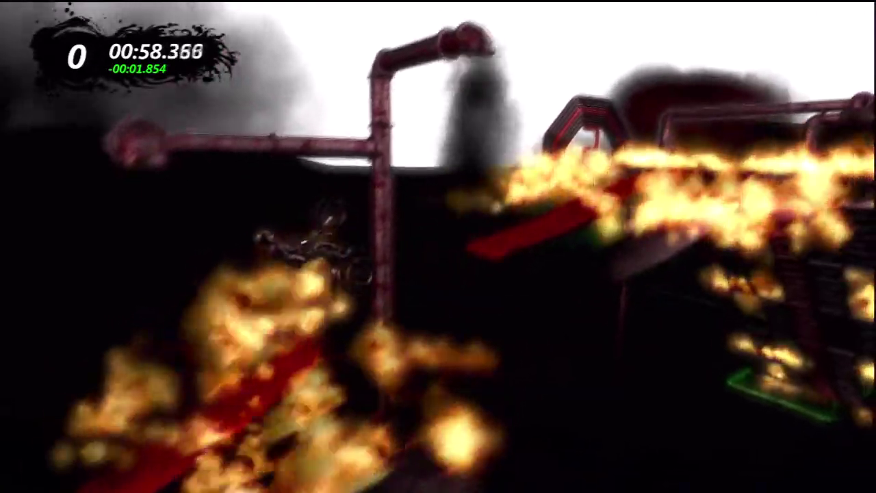
pyautogui.press('Up')
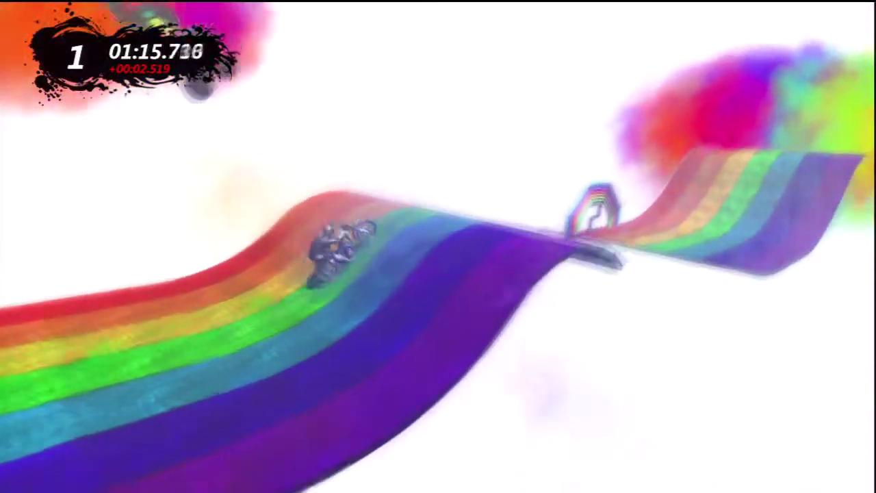
pyautogui.press('Up')
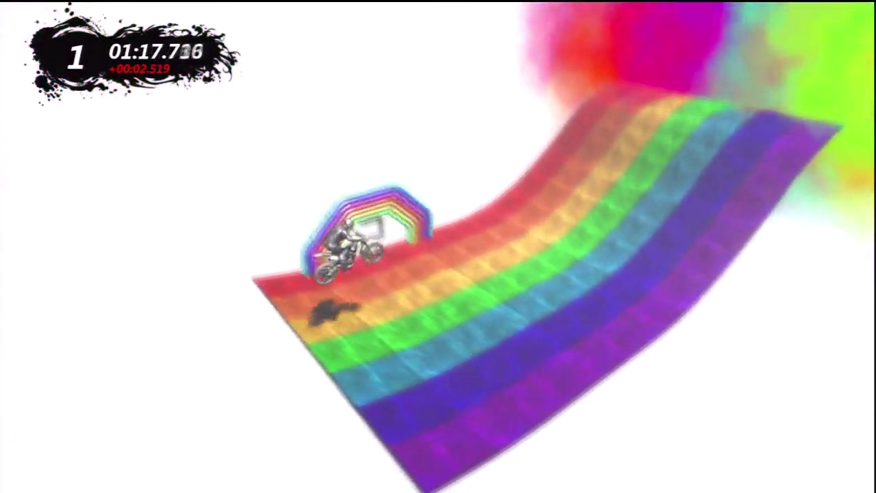
pyautogui.press('Up')
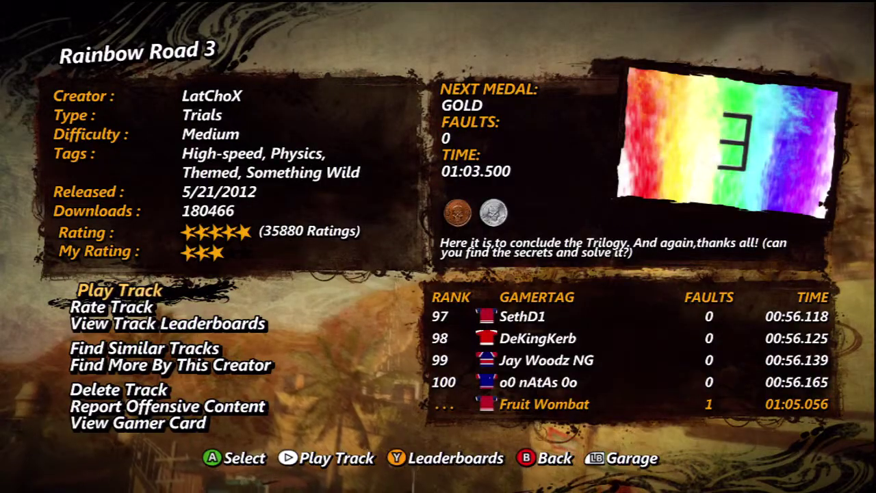
pyautogui.press('Down')
pyautogui.press('Down')
pyautogui.press('Down')
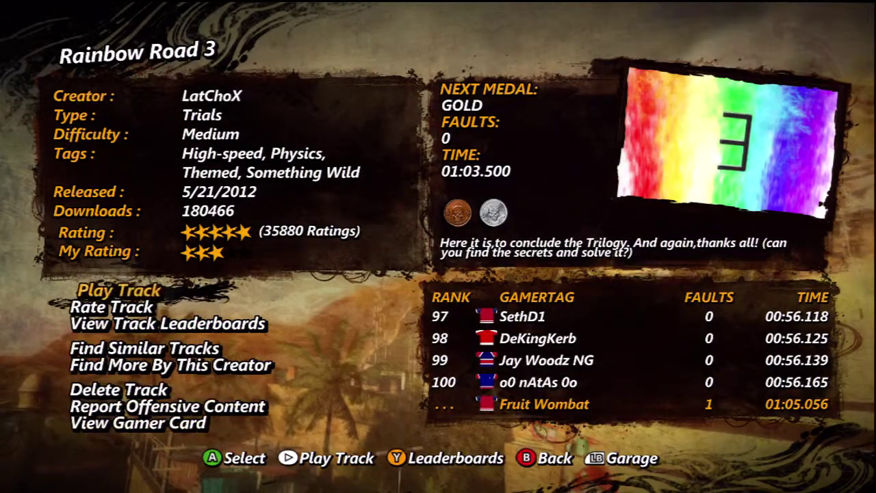
pyautogui.press('Return')
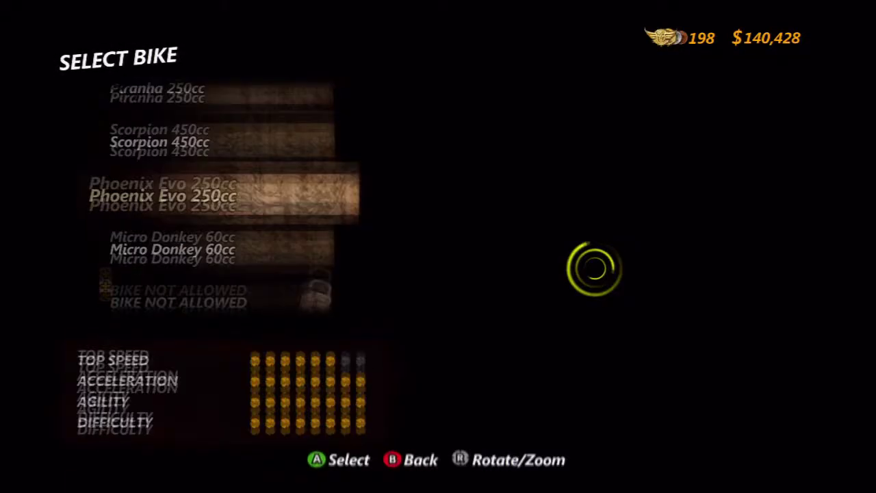